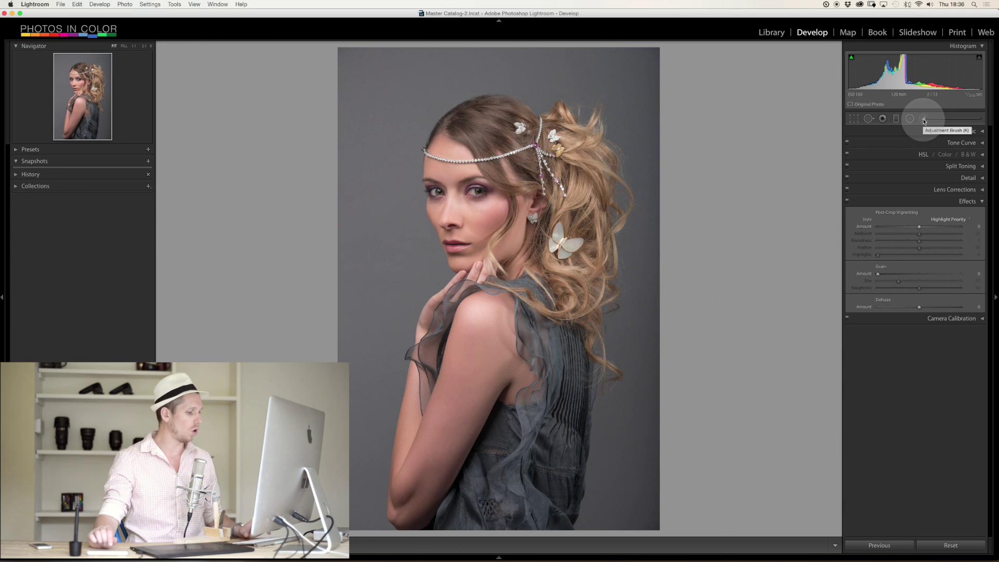
- Zoom to 2:1 on the model's eye and pan until the eye is centered
{"action": "left_click", "coordinate": [923, 120]}
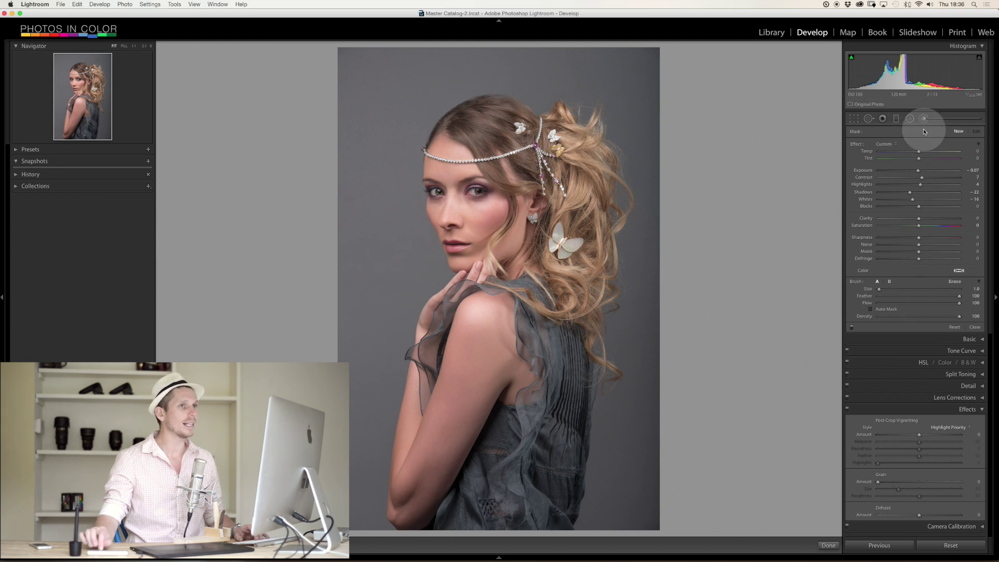
{"action": "left_click", "coordinate": [923, 119]}
{"action": "left_click", "coordinate": [479, 191]}
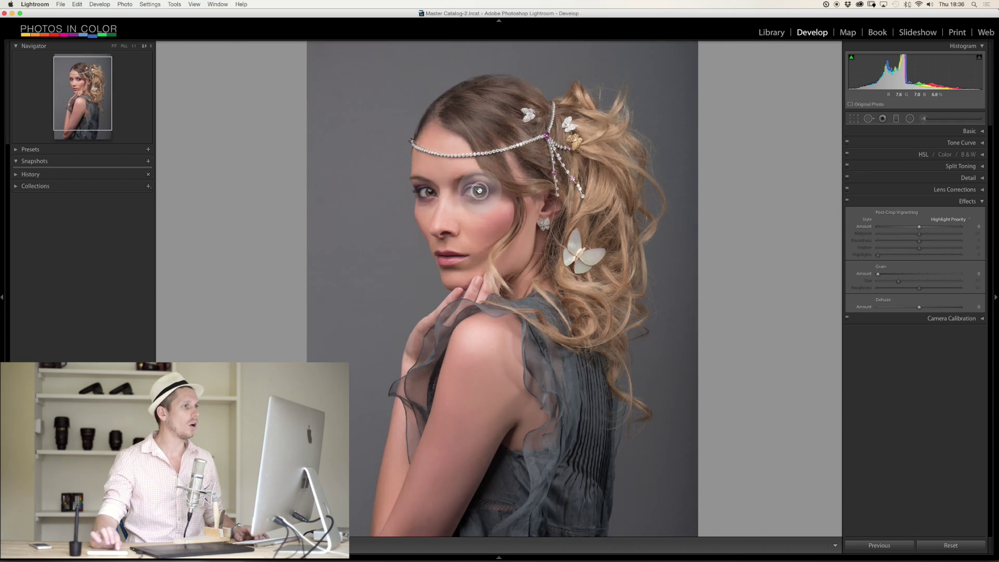
{"action": "left_click_drag", "start_coordinate": [469, 197], "coordinate": [491, 216]}
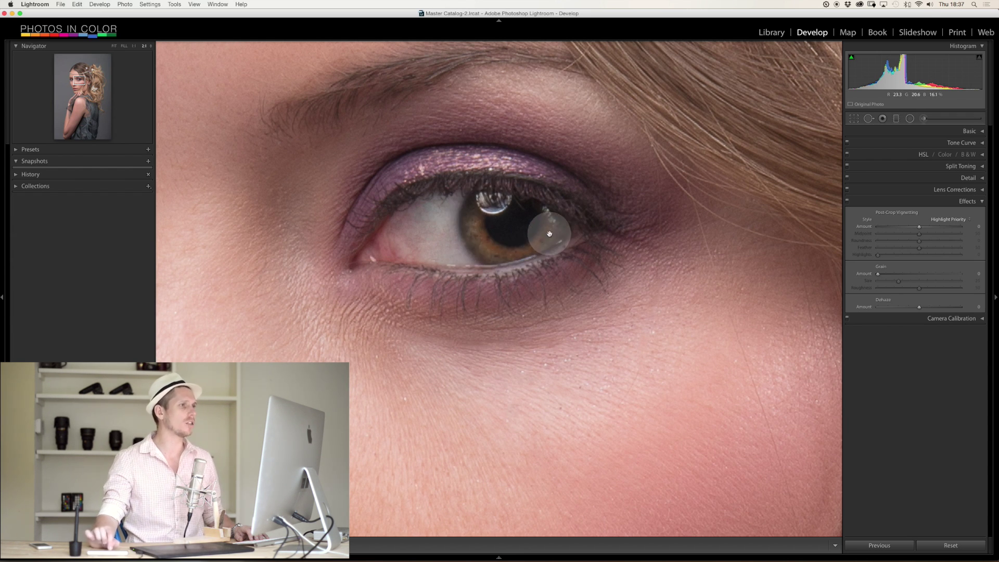
- Reopen the Adjustment Brush and reset its Contrast, Highlights, Shadows and Whites to zero
{"action": "left_click", "coordinate": [923, 119]}
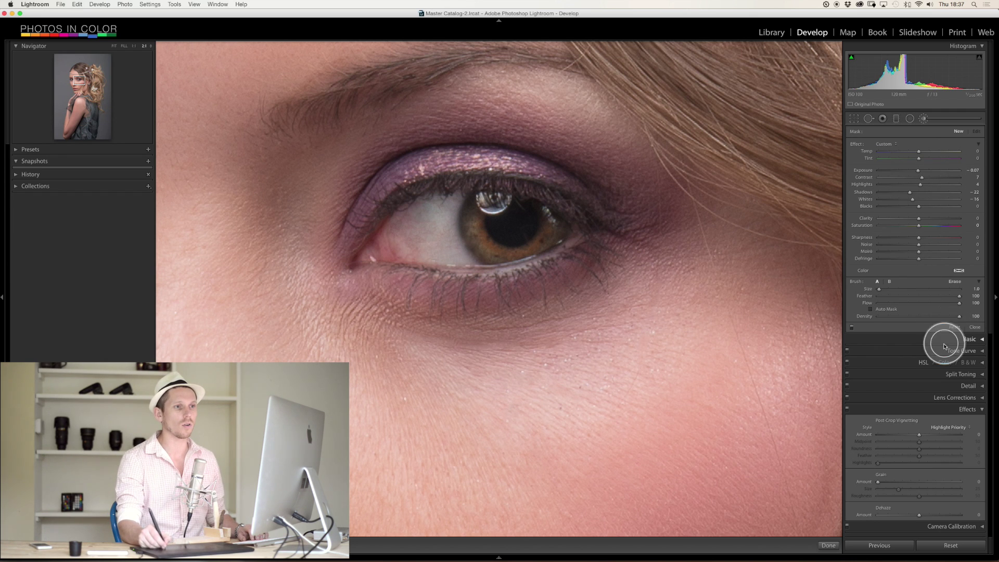
{"action": "double_click", "coordinate": [863, 177]}
{"action": "double_click", "coordinate": [861, 184]}
{"action": "double_click", "coordinate": [863, 192]}
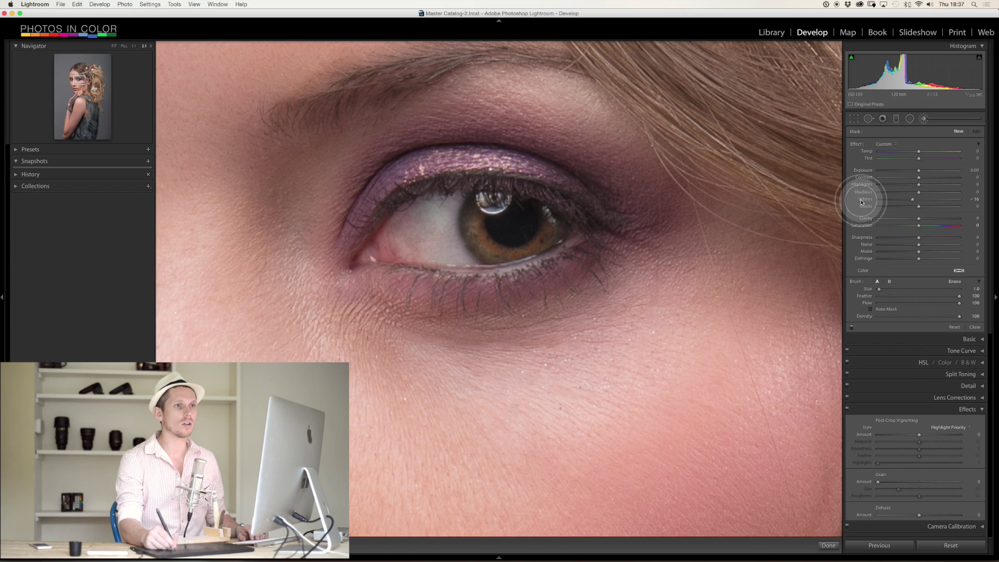
{"action": "double_click", "coordinate": [862, 200]}
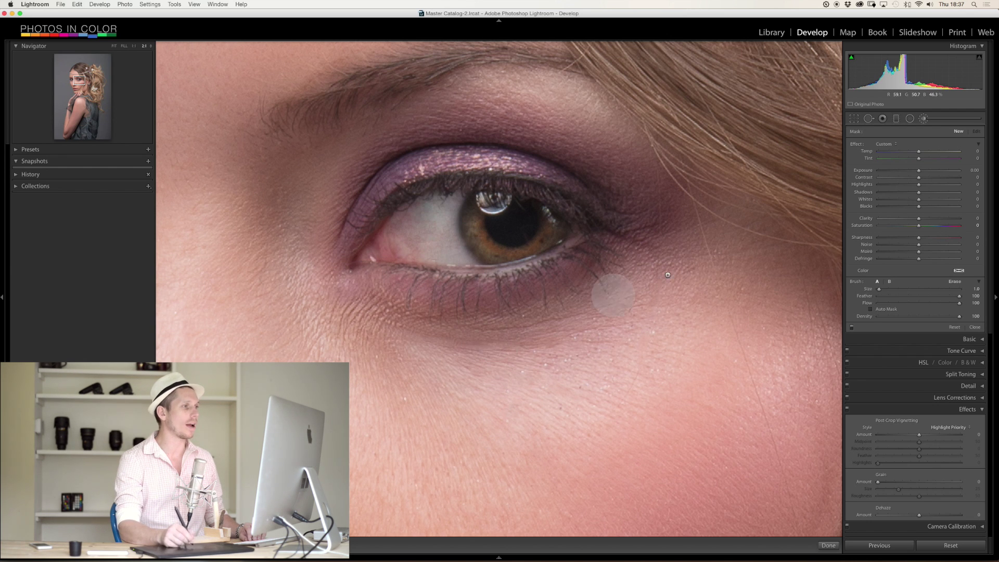
- Paint over the eye white with a size-7 brush at Saturation -71
{"action": "left_click", "coordinate": [908, 226]}
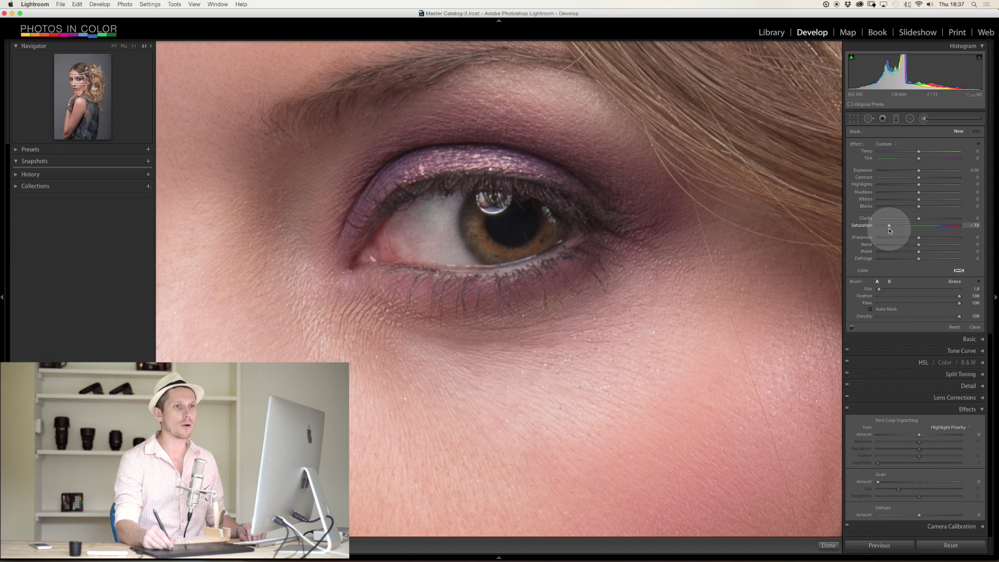
{"action": "left_click_drag", "start_coordinate": [888, 227], "coordinate": [890, 227]}
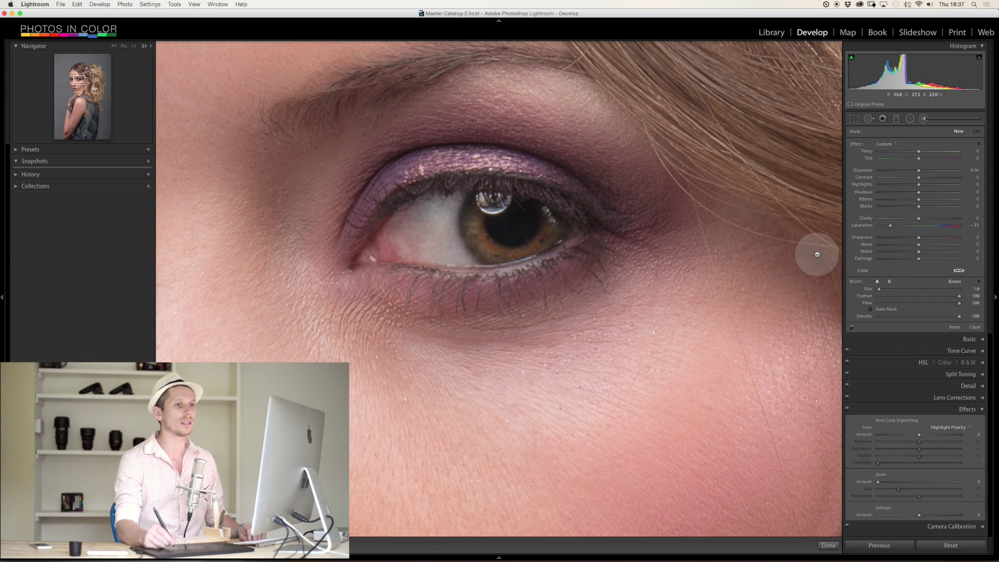
{"action": "key", "text": "bracketright"}
{"action": "key", "text": "bracketright"}
{"action": "key", "text": "bracketright"}
{"action": "key", "text": "bracketright"}
{"action": "key", "text": "bracketright"}
{"action": "key", "text": "bracketright"}
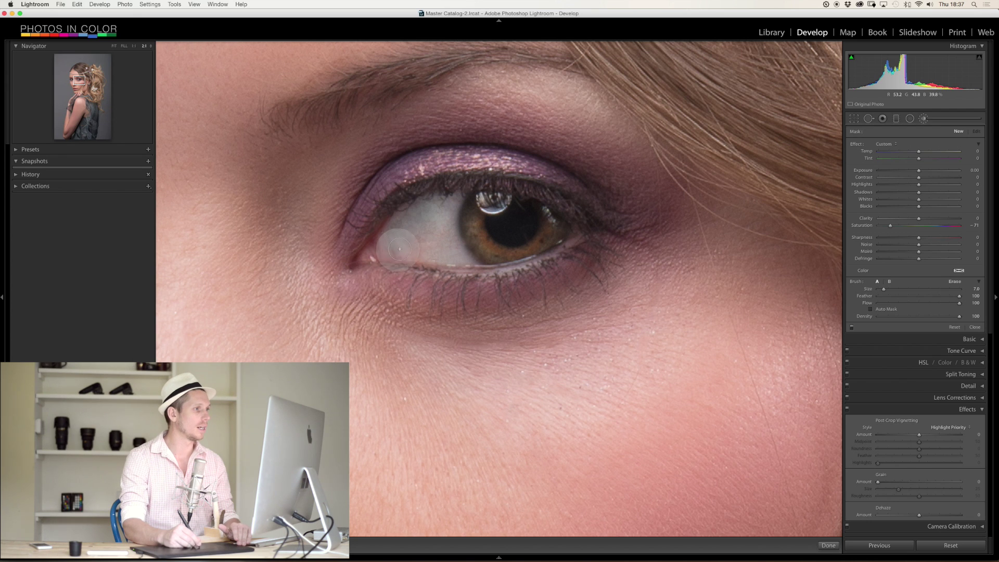
{"action": "mouse_move", "coordinate": [447, 244]}
{"action": "left_mouse_down"}
{"action": "mouse_move", "coordinate": [450, 212]}
{"action": "mouse_move", "coordinate": [432, 242]}
{"action": "mouse_move", "coordinate": [436, 207]}
{"action": "mouse_move", "coordinate": [385, 247]}
{"action": "mouse_move", "coordinate": [424, 232]}
{"action": "left_mouse_up"}
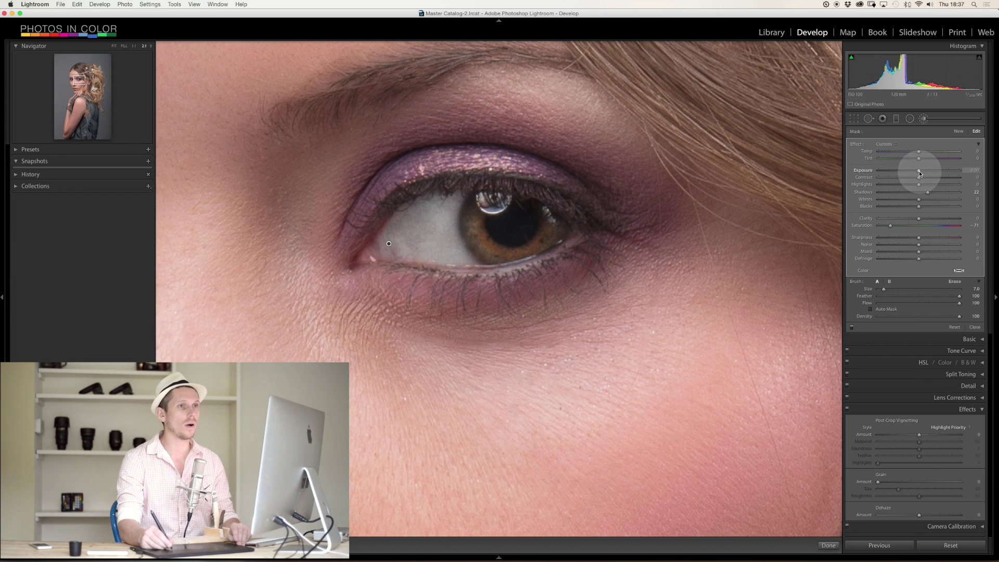
- Raise the brush Exposure to 0.19, compare it in History, and paint more eye white
{"action": "left_click_drag", "start_coordinate": [920, 173], "coordinate": [921, 174]}
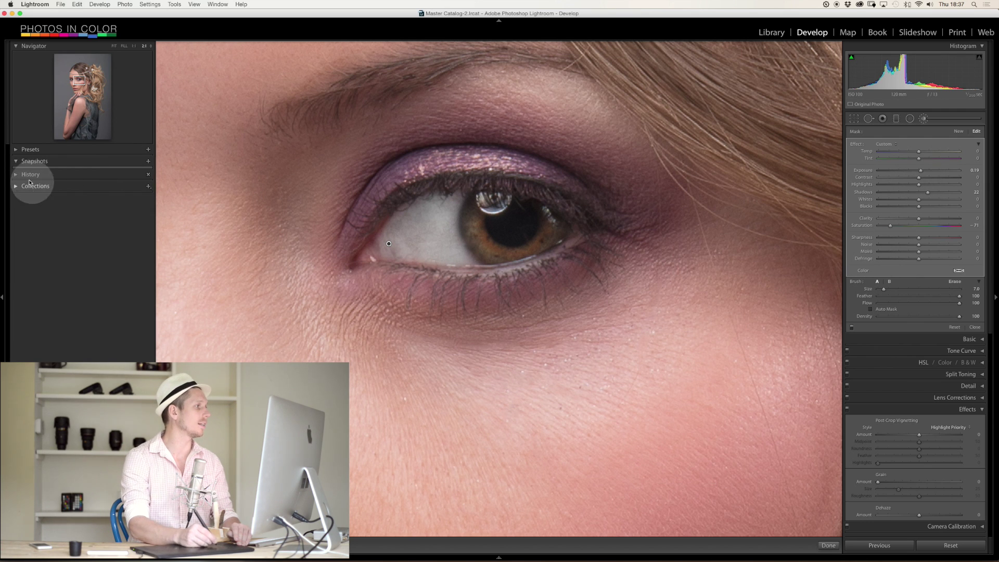
{"action": "left_click", "coordinate": [31, 176]}
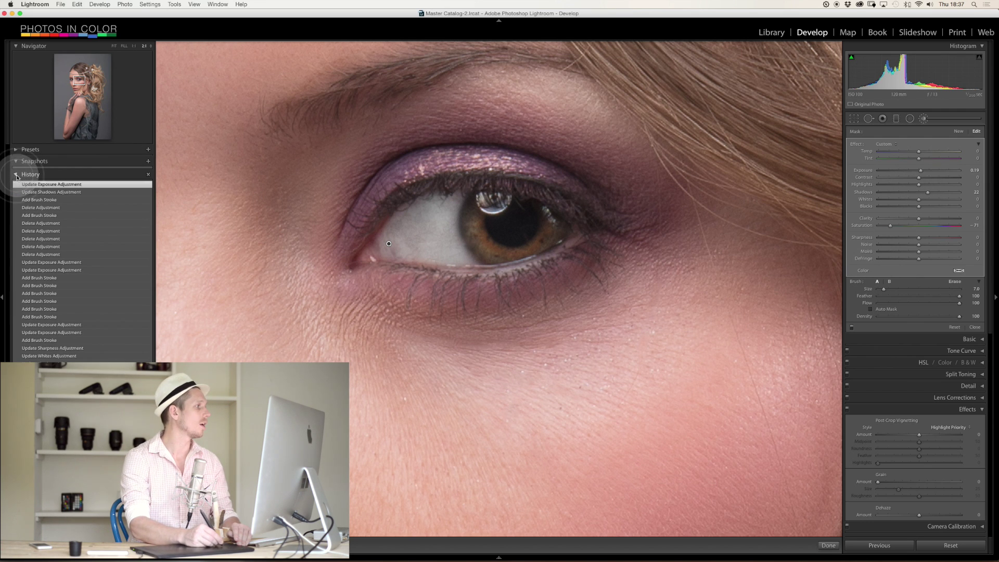
{"action": "left_click", "coordinate": [45, 201]}
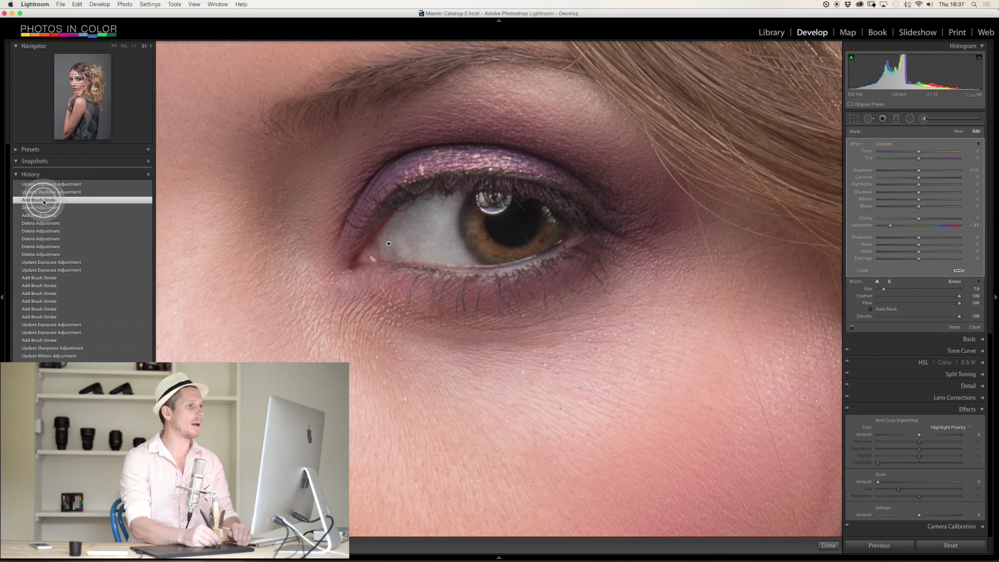
{"action": "left_click", "coordinate": [45, 186]}
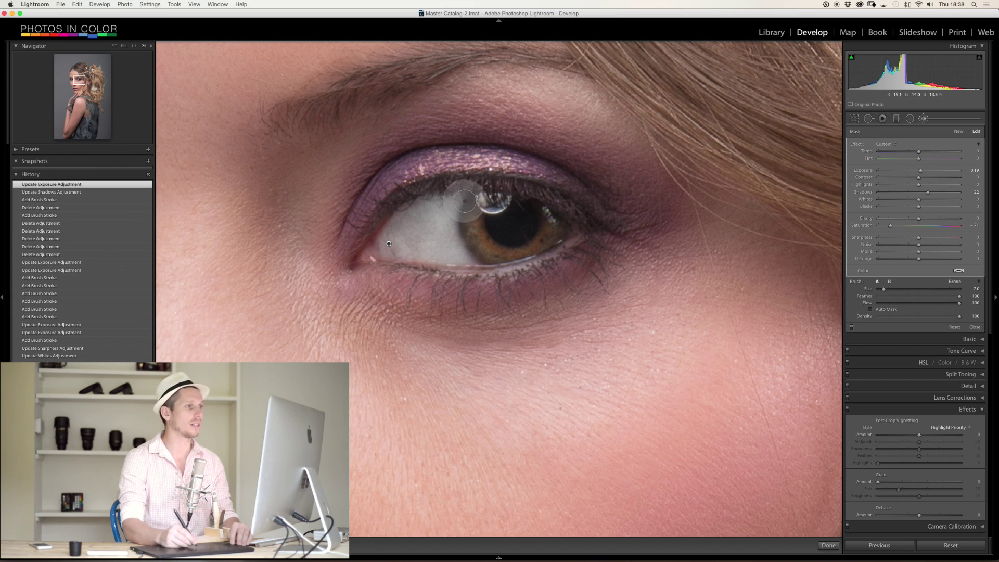
{"action": "mouse_move", "coordinate": [458, 199]}
{"action": "left_mouse_down"}
{"action": "mouse_move", "coordinate": [466, 257]}
{"action": "mouse_move", "coordinate": [455, 256]}
{"action": "left_mouse_up"}
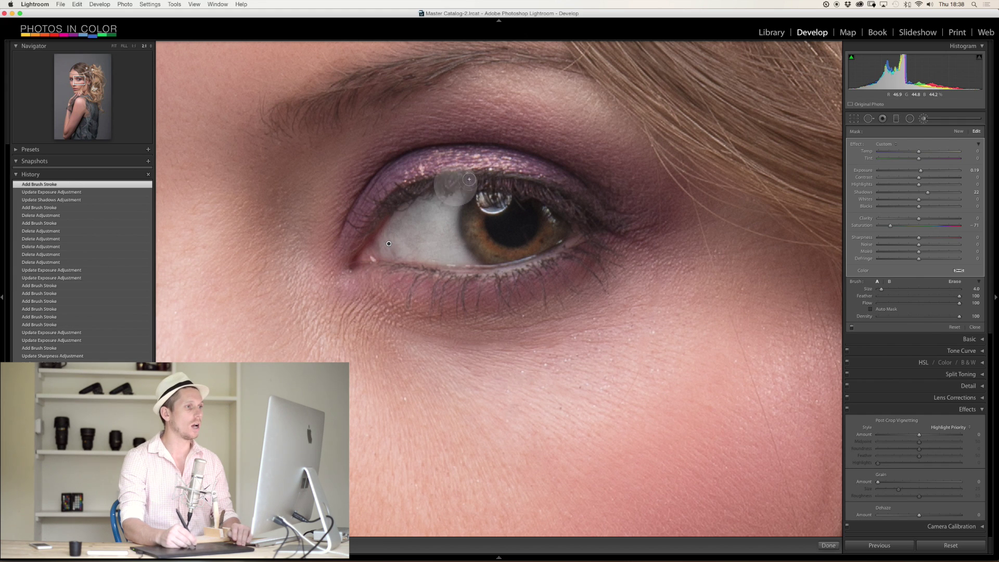
{"action": "left_click", "coordinate": [958, 132]}
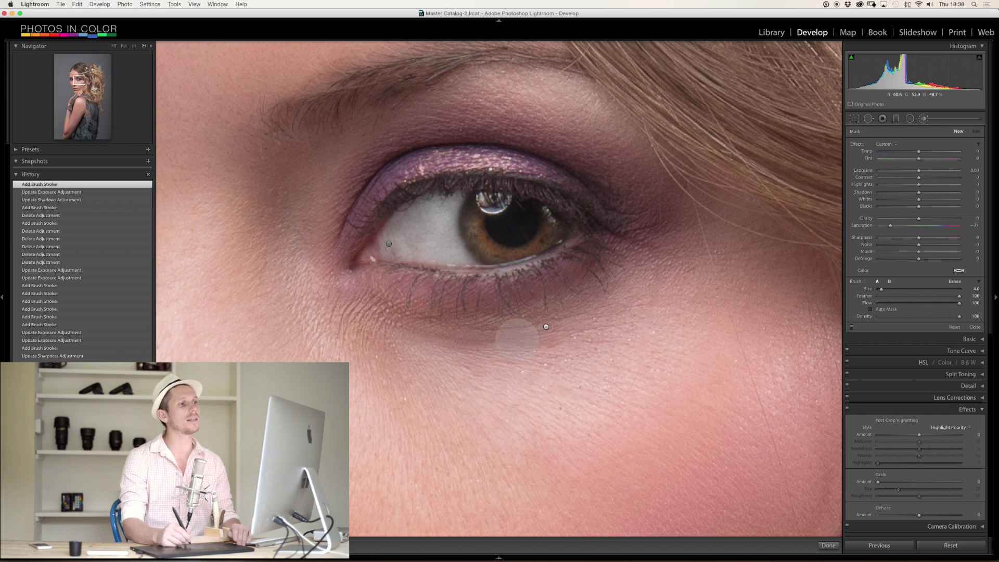
- Paint the iris with a smaller brush at Saturation 31, Exposure 0.14 and Shadows 11
{"action": "left_click", "coordinate": [926, 228]}
{"action": "left_click", "coordinate": [932, 227]}
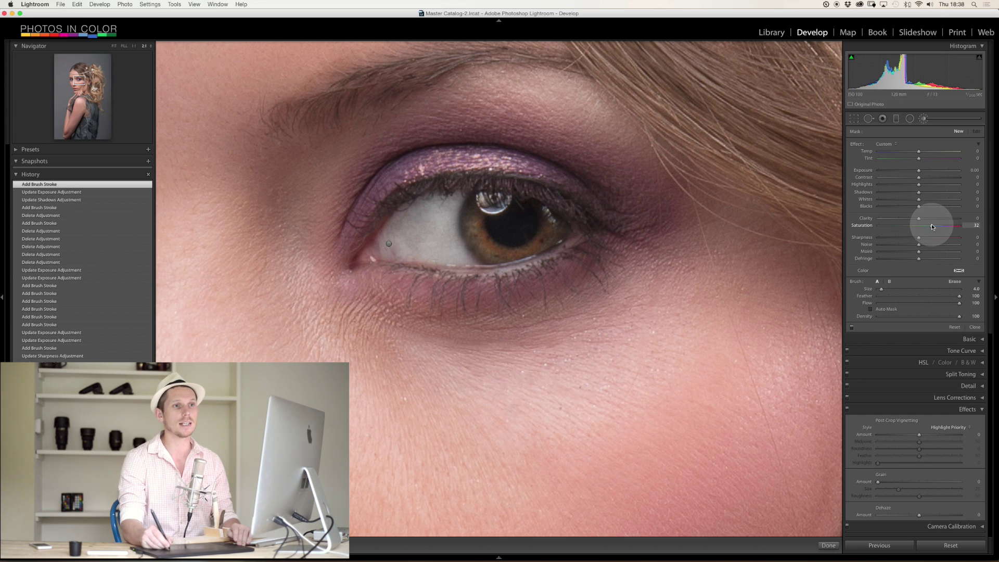
{"action": "left_click", "coordinate": [919, 170]}
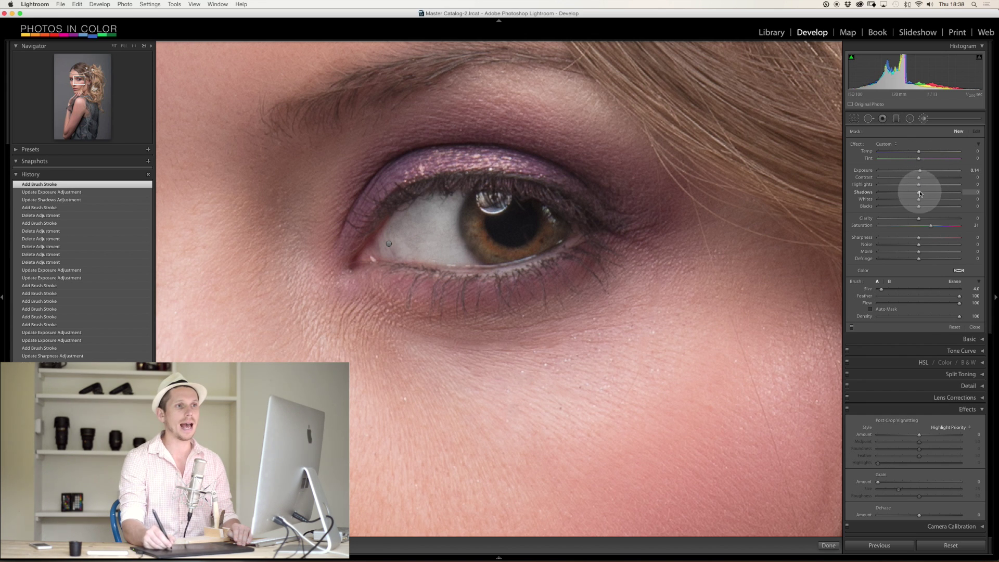
{"action": "left_click_drag", "start_coordinate": [920, 193], "coordinate": [924, 194]}
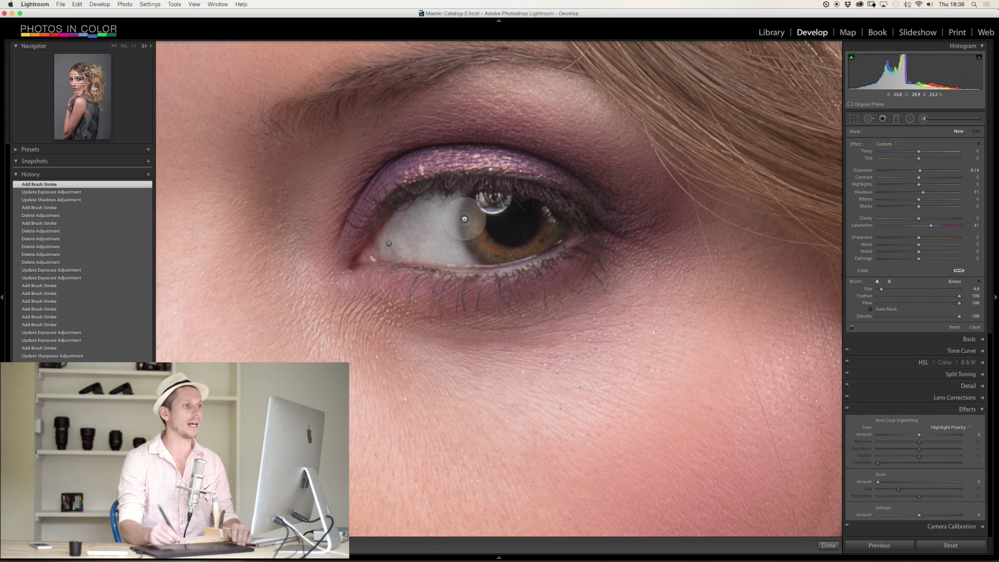
{"action": "key", "text": "bracketleft"}
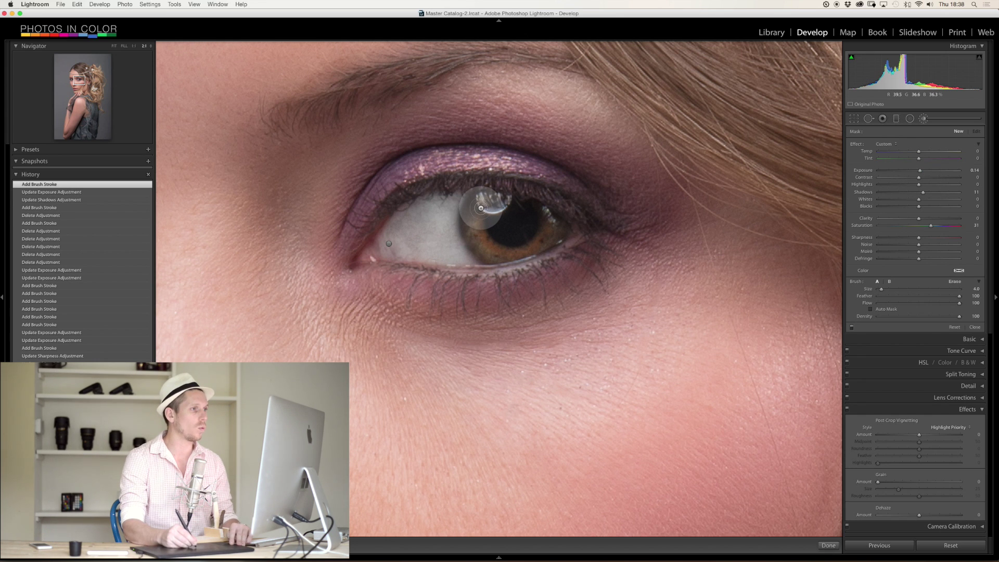
{"action": "mouse_move", "coordinate": [482, 205]}
{"action": "left_mouse_down"}
{"action": "mouse_move", "coordinate": [476, 224]}
{"action": "mouse_move", "coordinate": [494, 248]}
{"action": "mouse_move", "coordinate": [540, 240]}
{"action": "mouse_move", "coordinate": [551, 225]}
{"action": "mouse_move", "coordinate": [503, 250]}
{"action": "mouse_move", "coordinate": [481, 228]}
{"action": "mouse_move", "coordinate": [483, 205]}
{"action": "left_mouse_up"}
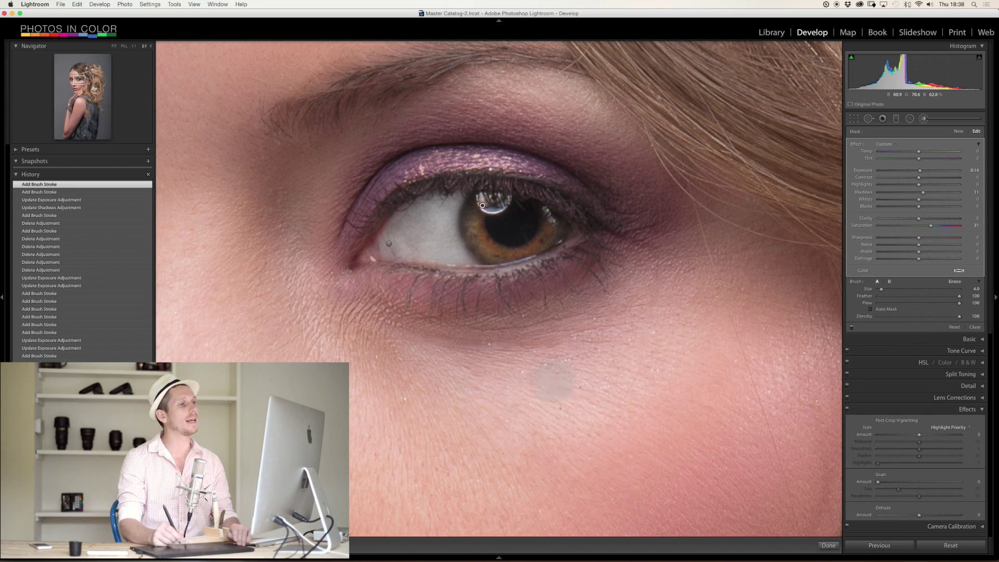
- Compare the iris edit in History, then set Saturation 40, Temp 18 and Shadows 24
{"action": "left_click", "coordinate": [87, 216]}
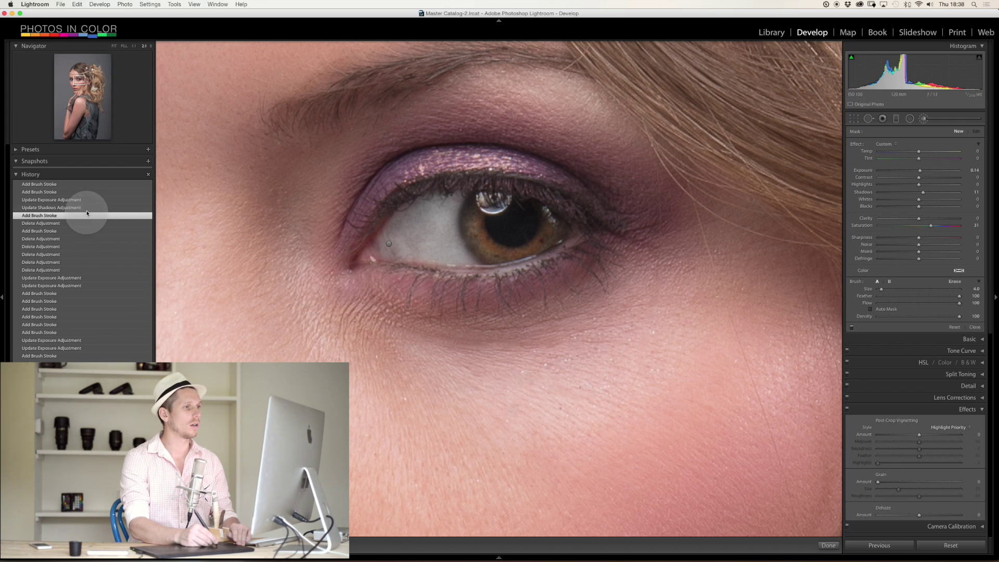
{"action": "left_click", "coordinate": [89, 185]}
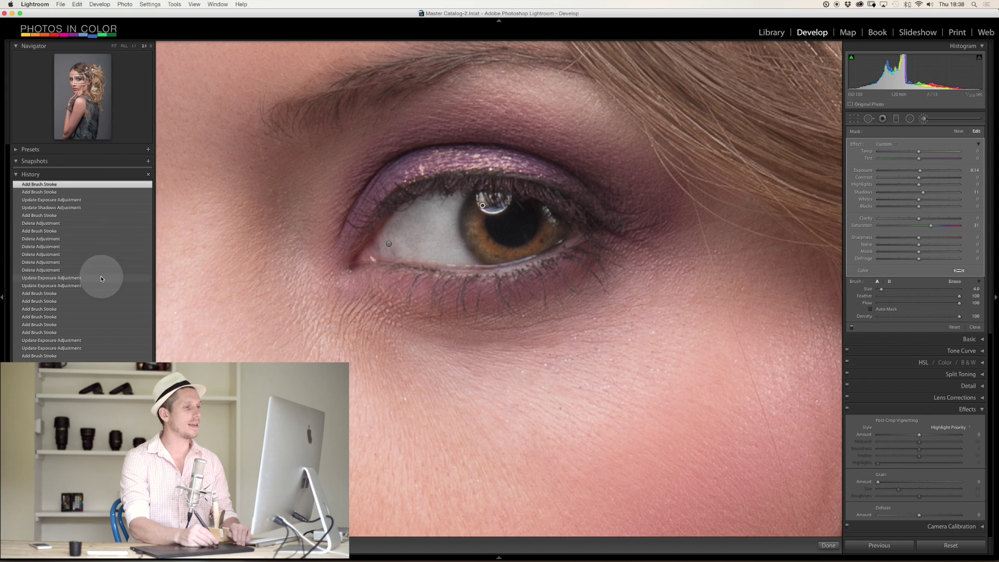
{"action": "left_click", "coordinate": [942, 226]}
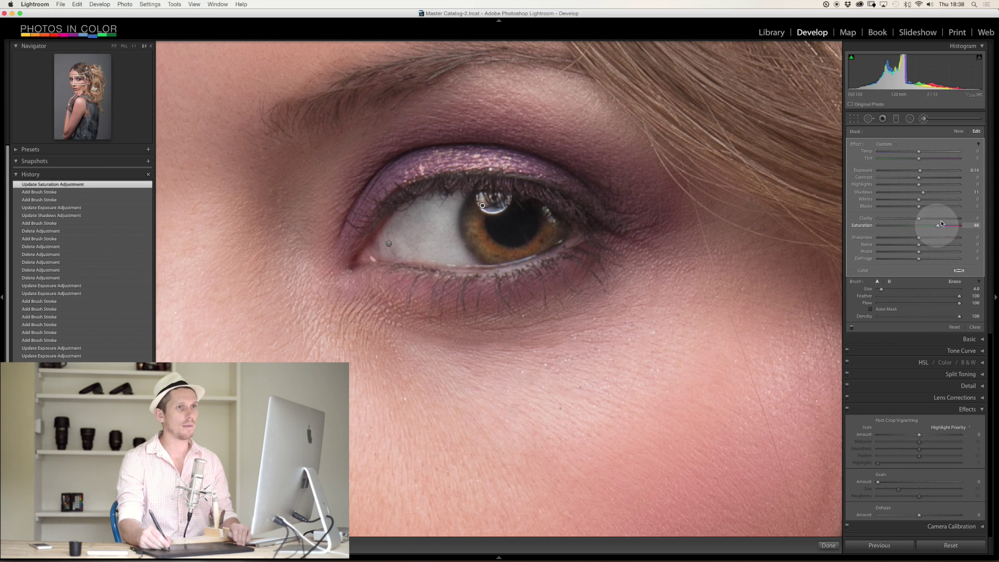
{"action": "left_click_drag", "start_coordinate": [919, 154], "coordinate": [924, 153]}
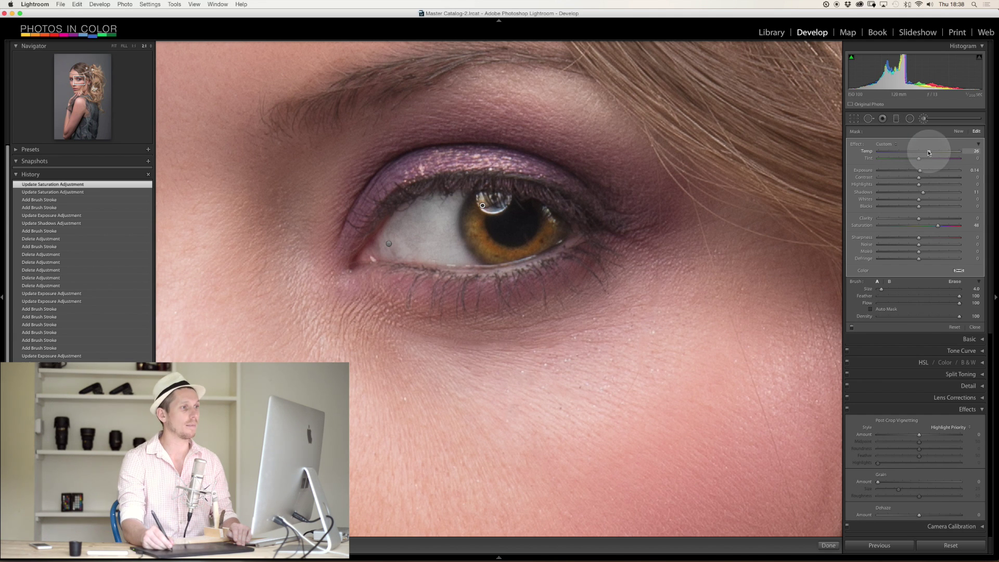
{"action": "left_click_drag", "start_coordinate": [927, 154], "coordinate": [925, 154]}
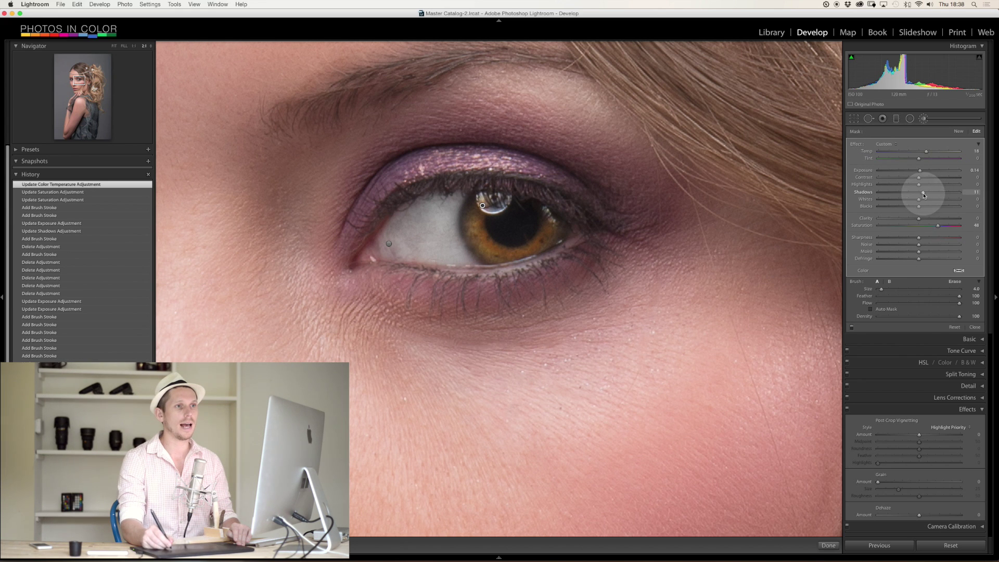
{"action": "left_click_drag", "start_coordinate": [929, 193], "coordinate": [930, 194]}
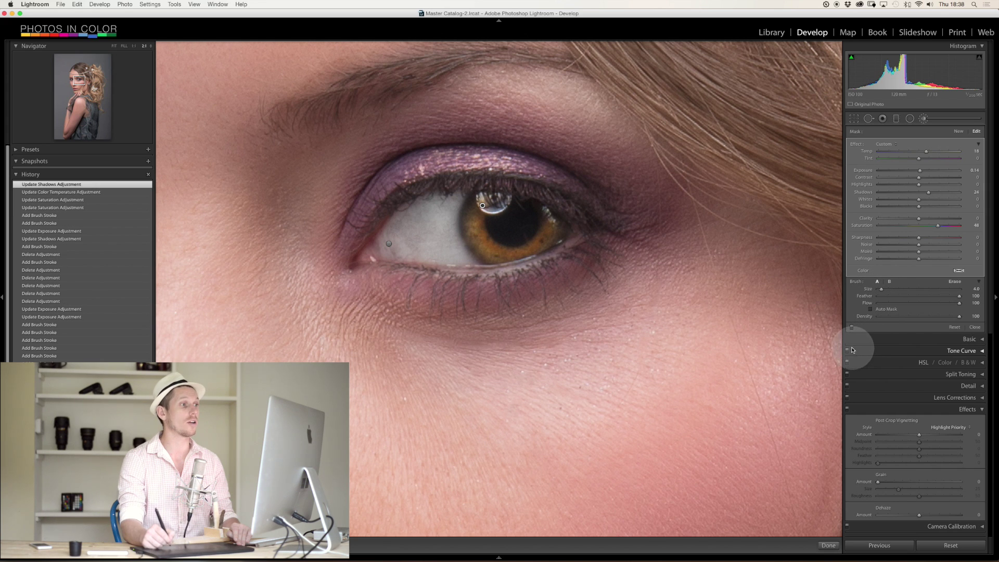
{"action": "left_click", "coordinate": [958, 132]}
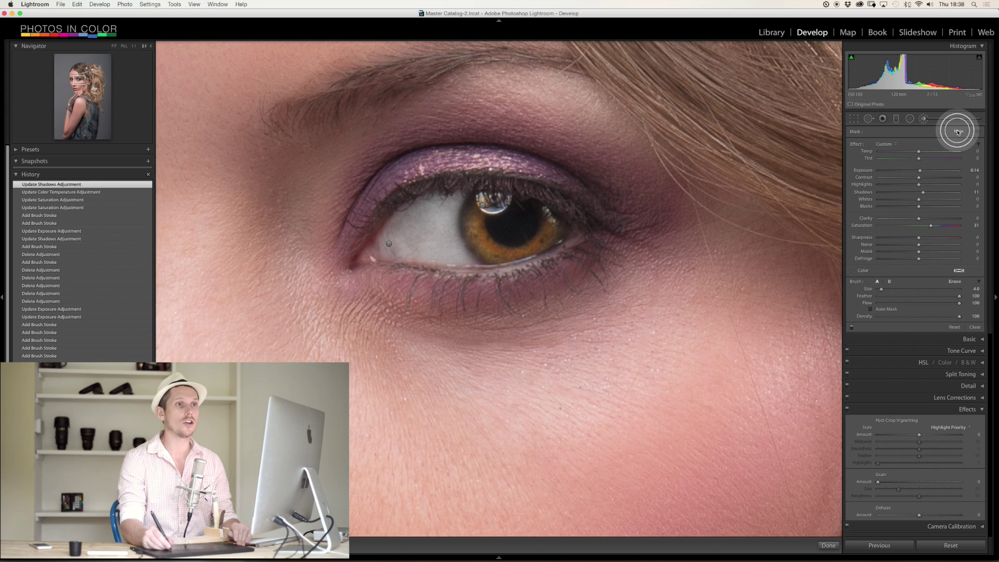
- Paint the upper iris edge with a size-2 brush at Shadows -22, Exposure -0.12, Saturation 9
{"action": "left_click_drag", "start_coordinate": [922, 195], "coordinate": [917, 173]}
{"action": "left_click", "coordinate": [922, 226]}
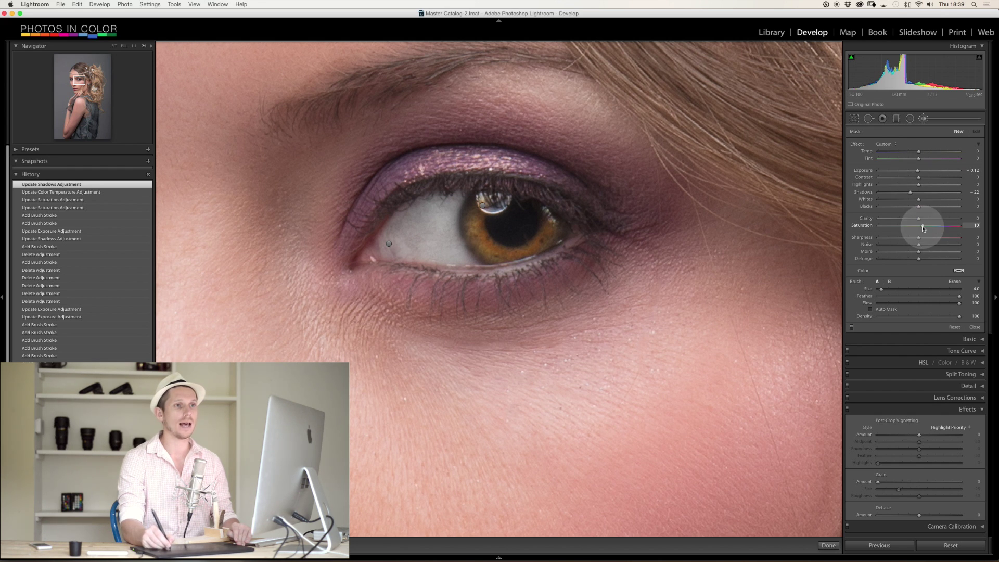
{"action": "left_click_drag", "start_coordinate": [922, 228], "coordinate": [922, 228]}
{"action": "key", "text": "["}
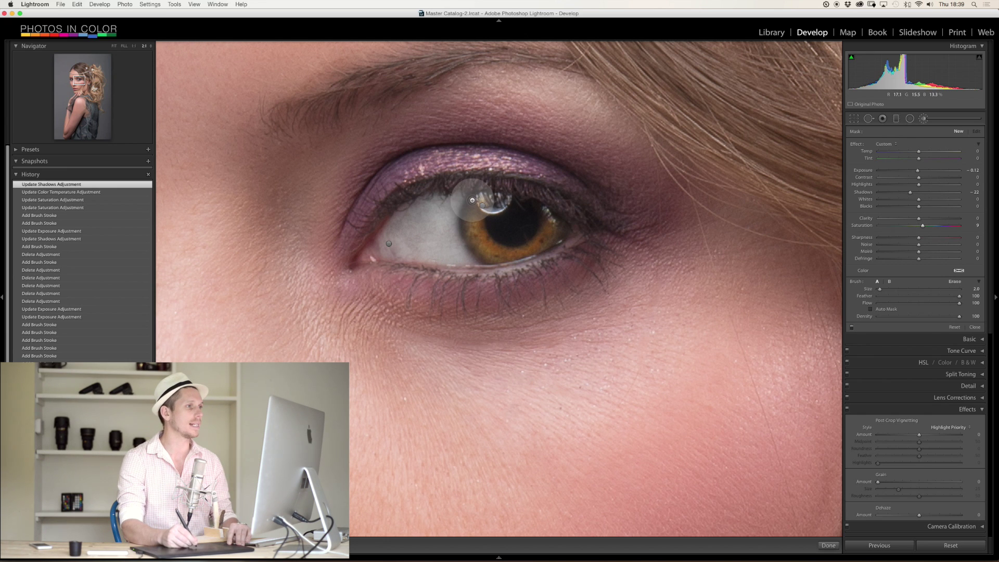
{"action": "mouse_move", "coordinate": [473, 197]}
{"action": "left_mouse_down"}
{"action": "mouse_move", "coordinate": [465, 236]}
{"action": "mouse_move", "coordinate": [487, 260]}
{"action": "mouse_move", "coordinate": [470, 245]}
{"action": "mouse_move", "coordinate": [574, 227]}
{"action": "mouse_move", "coordinate": [496, 225]}
{"action": "mouse_move", "coordinate": [520, 223]}
{"action": "left_mouse_up"}
{"action": "key", "text": "]"}
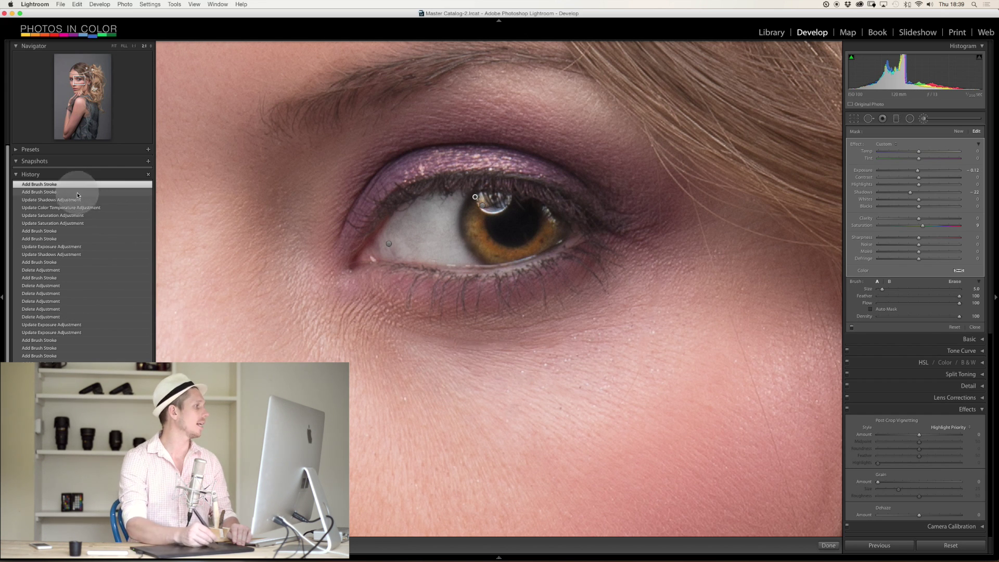
{"action": "left_click", "coordinate": [75, 193]}
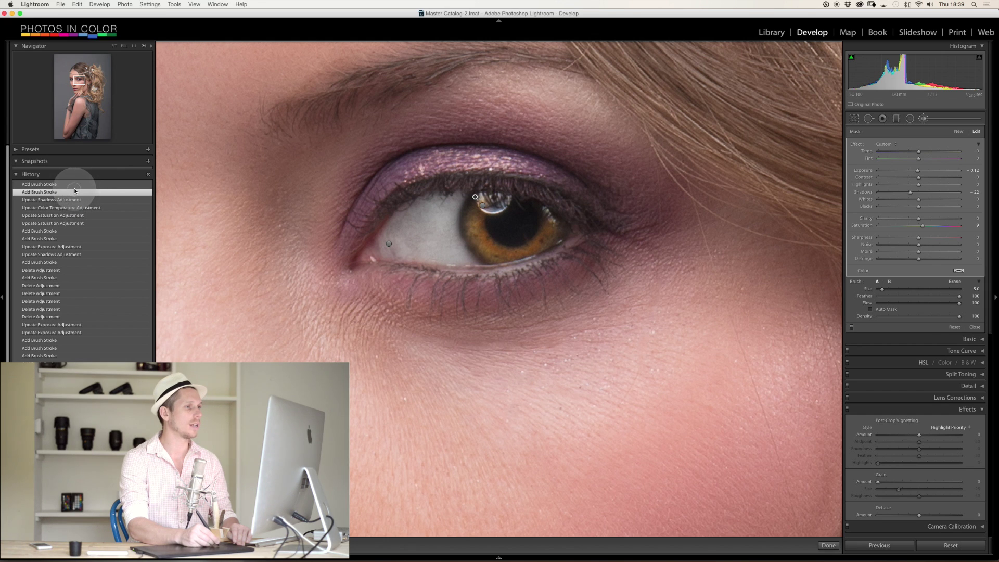
{"action": "left_click", "coordinate": [74, 186]}
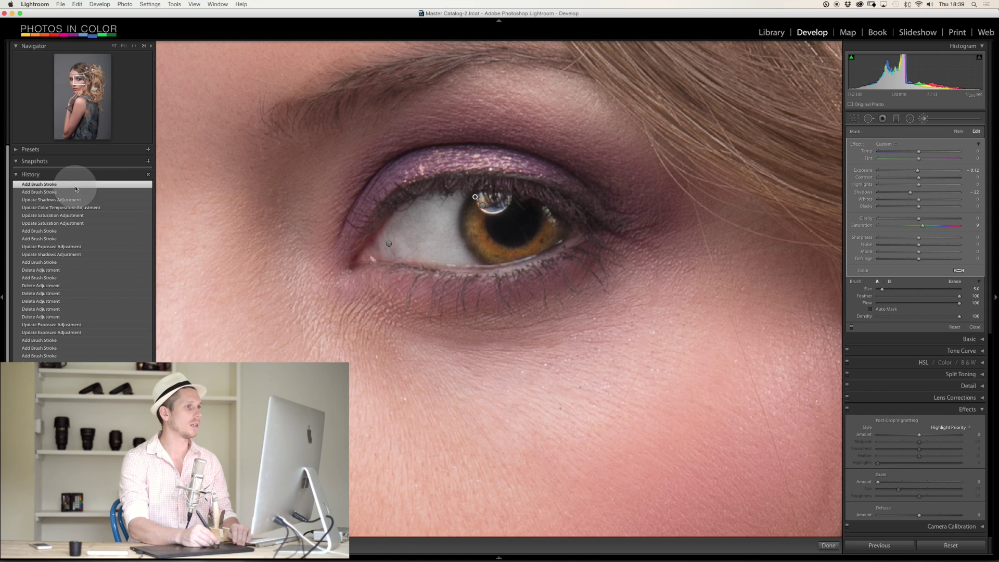
{"action": "left_click", "coordinate": [76, 201]}
{"action": "left_click", "coordinate": [75, 188]}
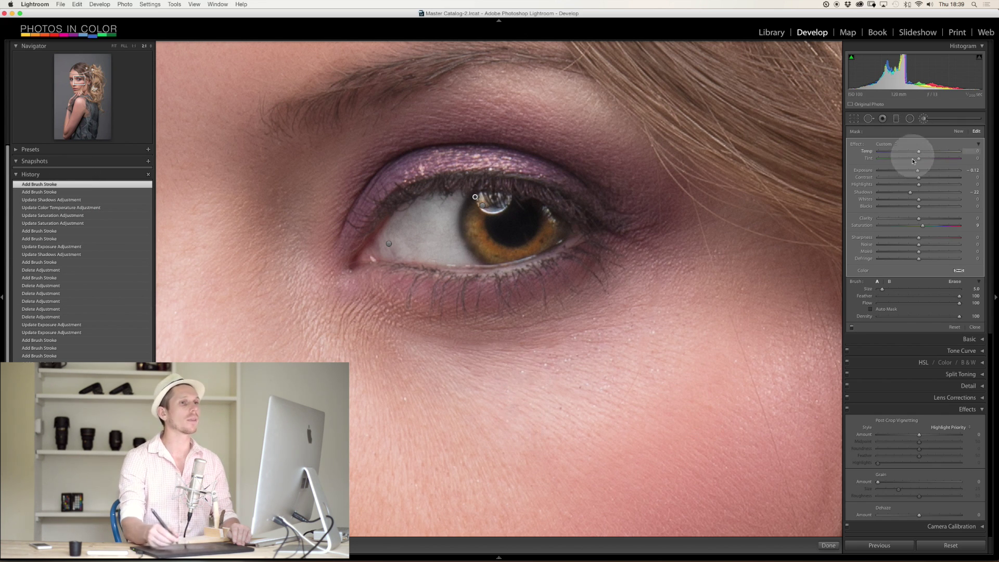
- Paint eye white and iris with a new brush: Shadows 8, Clarity 43, Sharpness 11, Saturation 7
{"action": "left_click", "coordinate": [958, 132]}
{"action": "left_click_drag", "start_coordinate": [910, 192], "coordinate": [929, 228]}
{"action": "left_click", "coordinate": [922, 239]}
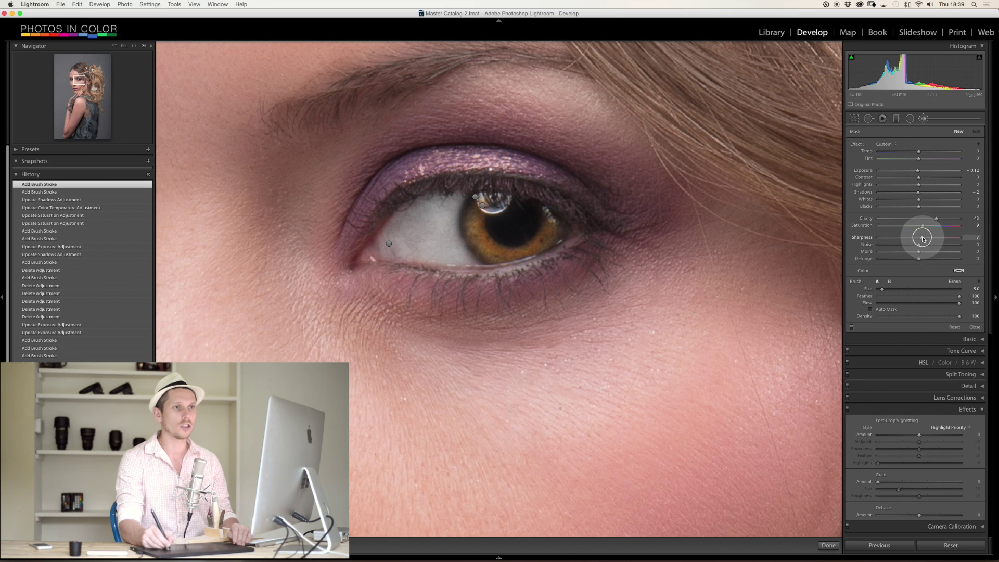
{"action": "left_click", "coordinate": [923, 239]}
{"action": "left_click", "coordinate": [922, 227]}
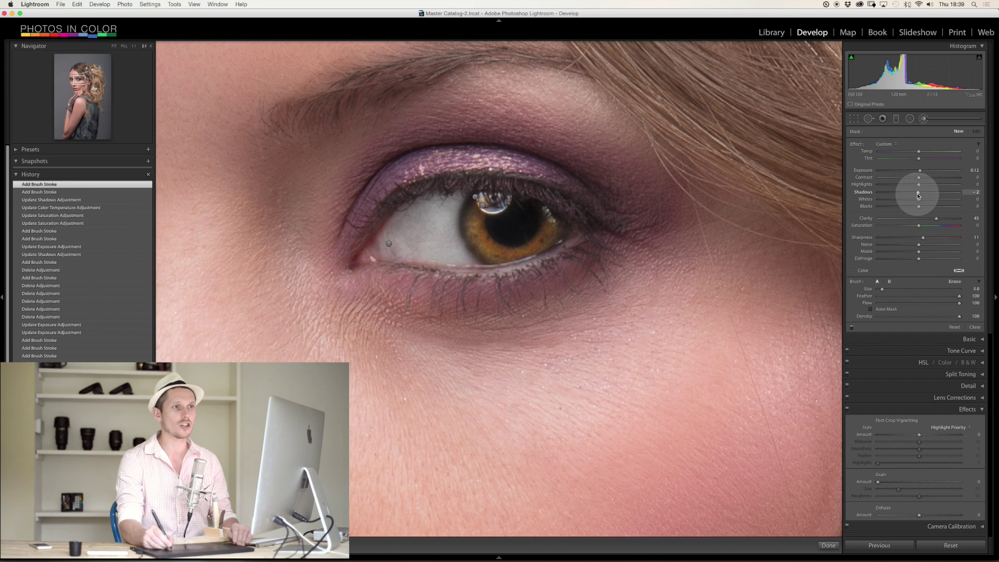
{"action": "left_click_drag", "start_coordinate": [918, 195], "coordinate": [924, 193]}
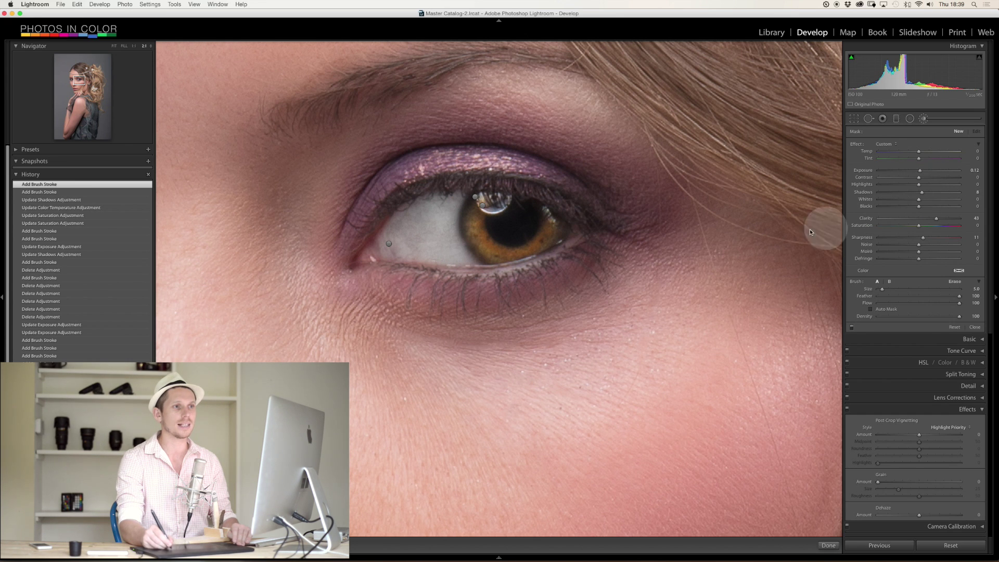
{"action": "key", "text": "bracketright"}
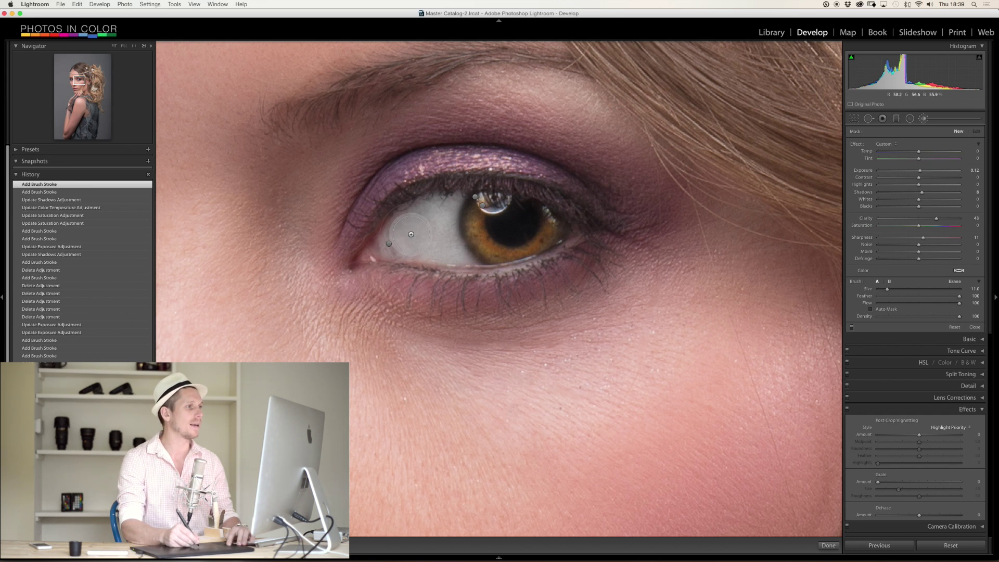
{"action": "mouse_move", "coordinate": [407, 238]}
{"action": "left_mouse_down"}
{"action": "mouse_move", "coordinate": [398, 241]}
{"action": "mouse_move", "coordinate": [439, 211]}
{"action": "mouse_move", "coordinate": [478, 203]}
{"action": "mouse_move", "coordinate": [528, 219]}
{"action": "mouse_move", "coordinate": [500, 242]}
{"action": "mouse_move", "coordinate": [455, 250]}
{"action": "mouse_move", "coordinate": [459, 225]}
{"action": "mouse_move", "coordinate": [519, 226]}
{"action": "mouse_move", "coordinate": [447, 219]}
{"action": "mouse_move", "coordinate": [386, 259]}
{"action": "left_mouse_up"}
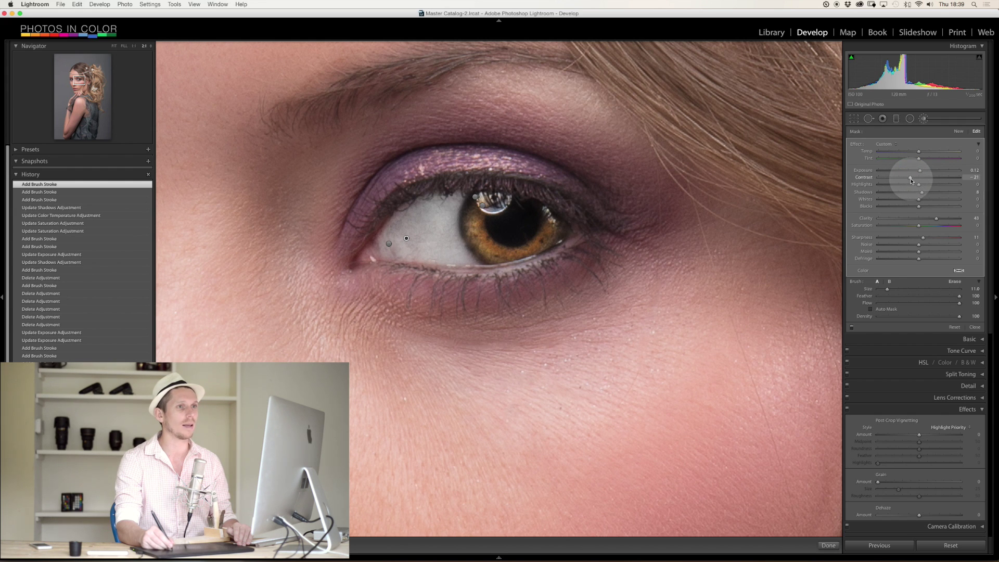
- Set the eye brush to Contrast -21, Shadows 56, Clarity 35, compare in History, then zoom out
{"action": "left_click_drag", "start_coordinate": [911, 180], "coordinate": [941, 194]}
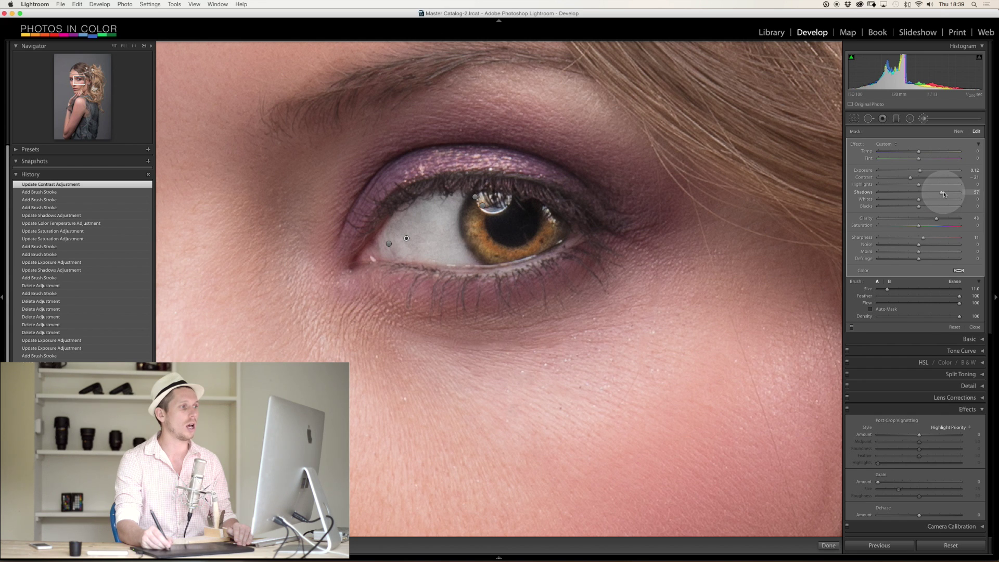
{"action": "left_click_drag", "start_coordinate": [944, 194], "coordinate": [932, 218]}
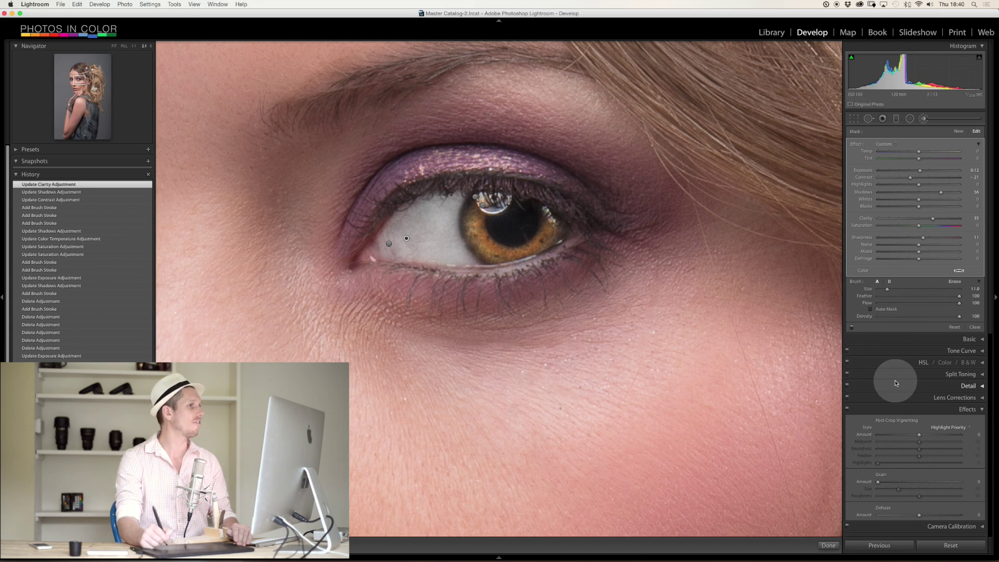
{"action": "left_click", "coordinate": [89, 269]}
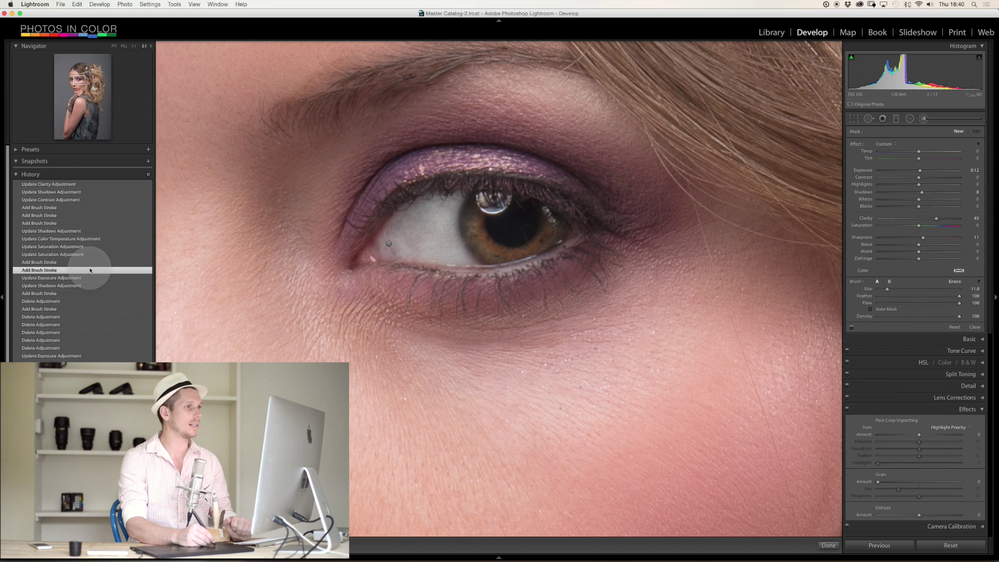
{"action": "left_click", "coordinate": [101, 191]}
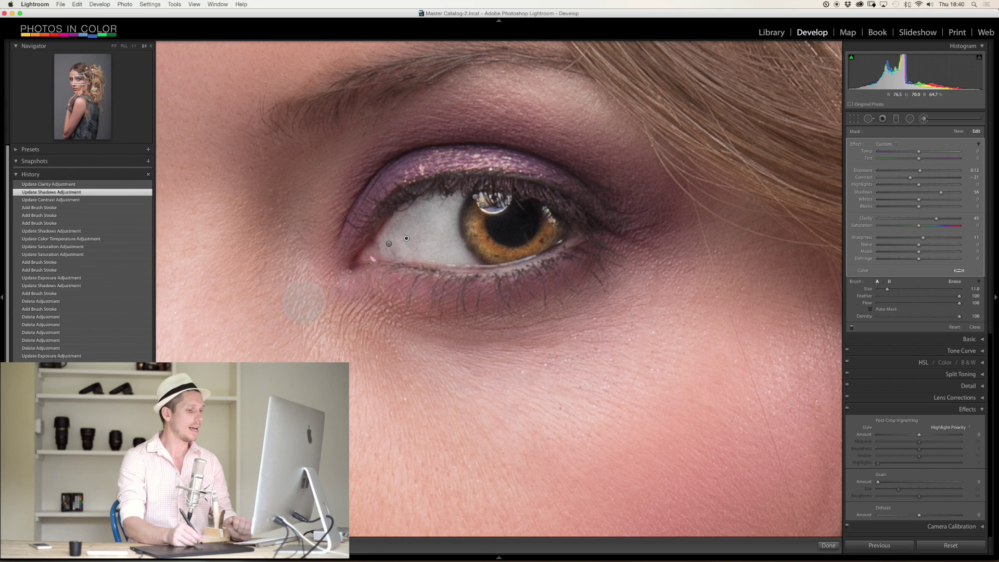
{"action": "key", "text": "super+minus"}
{"action": "key", "text": "super+minus"}
{"action": "key", "text": "super+minus"}
{"action": "key", "text": "super+minus"}
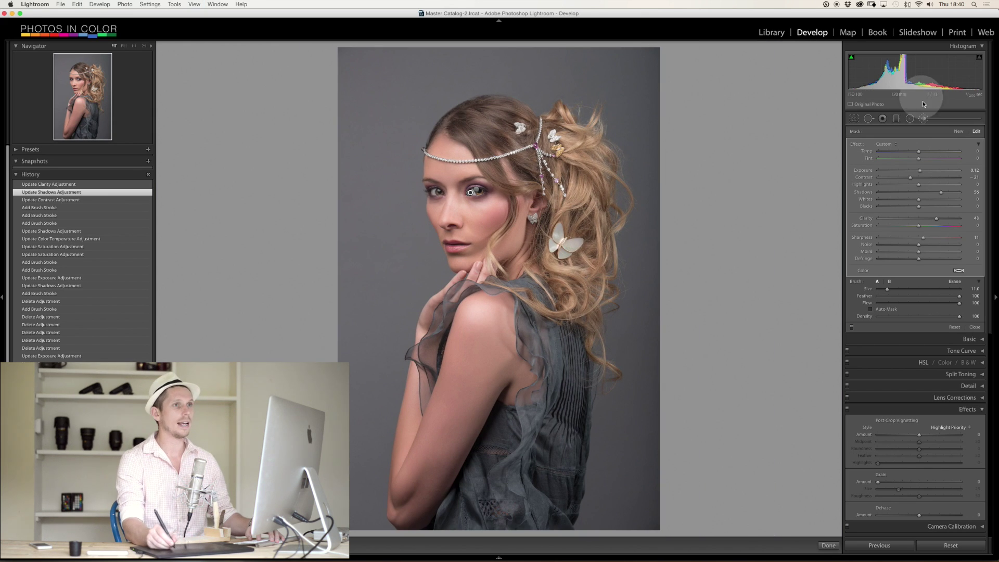
- Close the brush, compare an earlier History state, return to the newest, and zoom into the eyes
{"action": "left_click", "coordinate": [923, 119]}
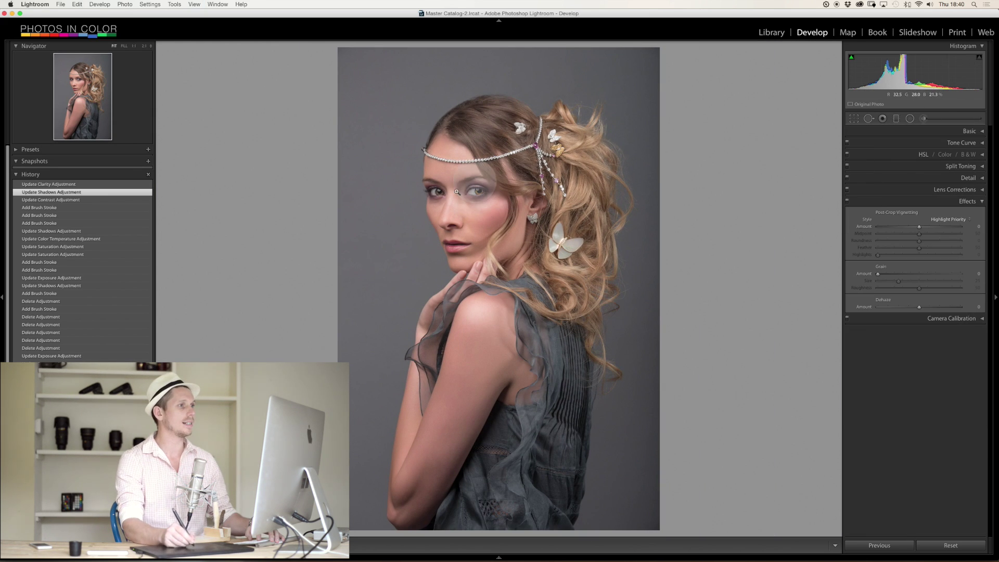
{"action": "left_click", "coordinate": [76, 264]}
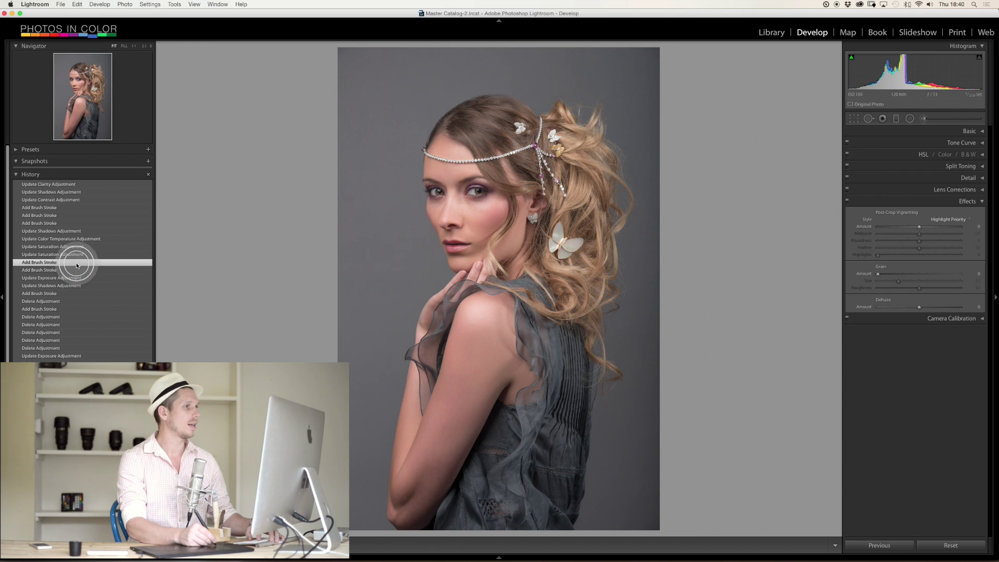
{"action": "left_click", "coordinate": [84, 185]}
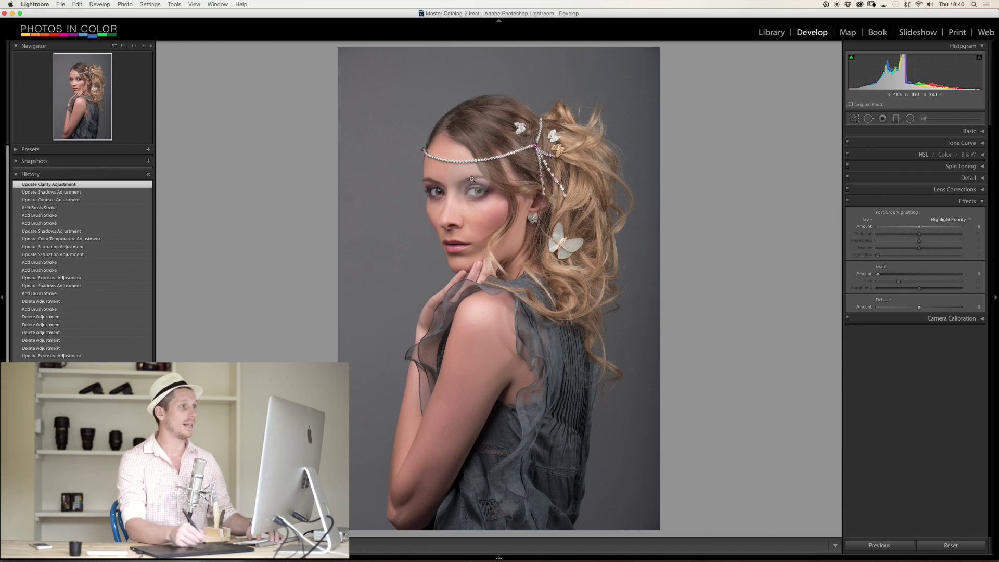
{"action": "left_click", "coordinate": [475, 195]}
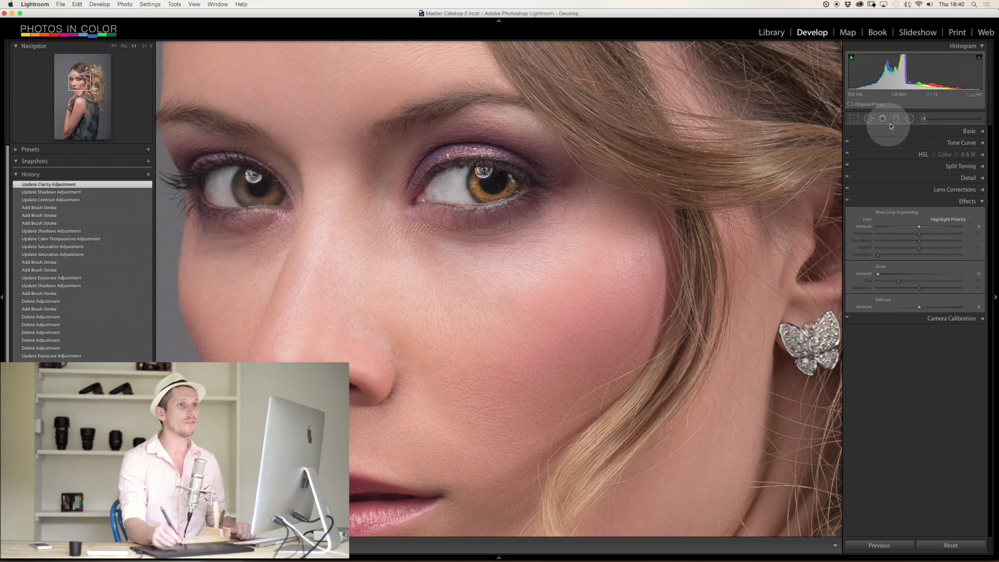
- Select the eye brush pin and retune it to Clarity 18, Shadows 26 and Contrast -18
{"action": "left_click", "coordinate": [922, 119]}
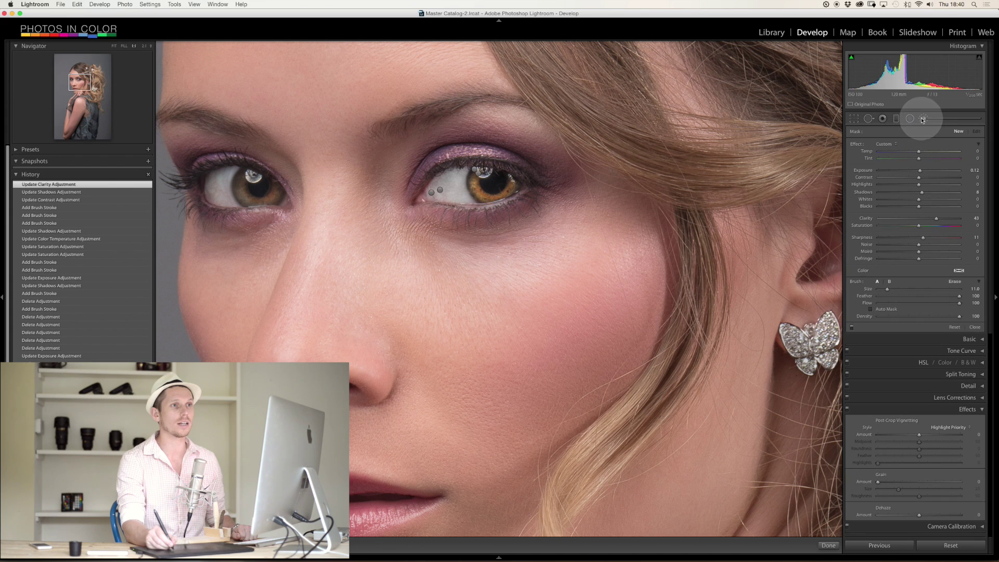
{"action": "left_click", "coordinate": [431, 193]}
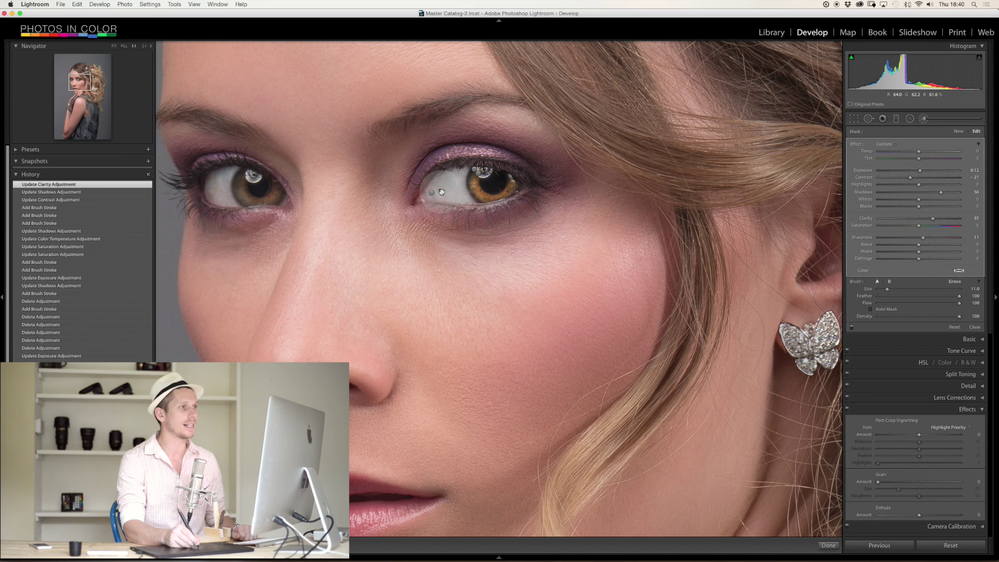
{"action": "left_click", "coordinate": [926, 219]}
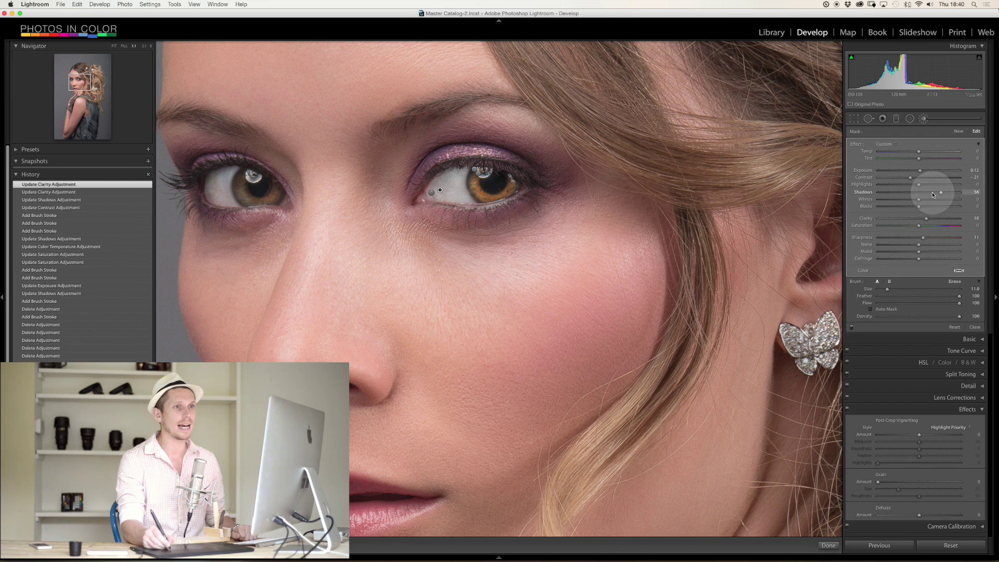
{"action": "left_click", "coordinate": [930, 193]}
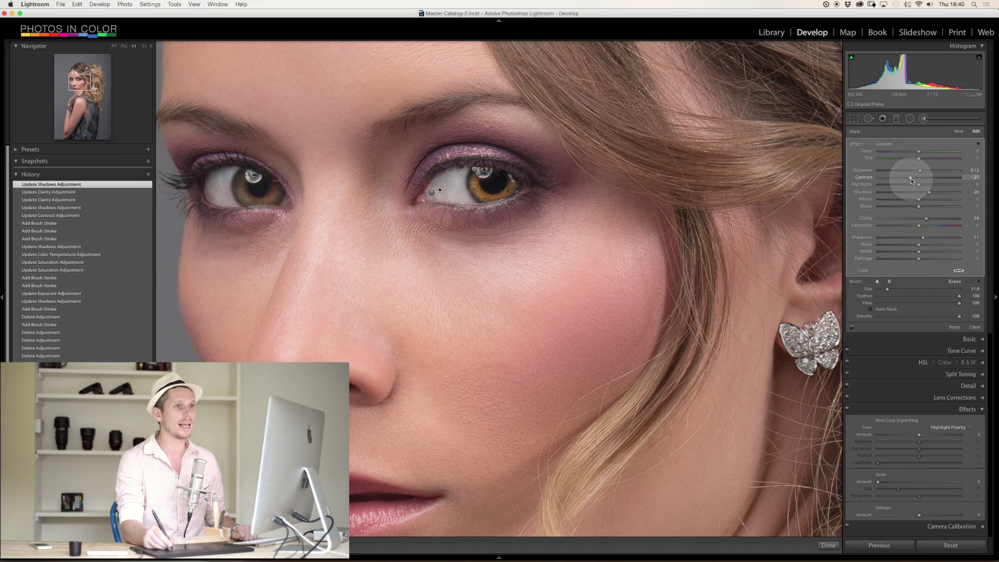
{"action": "left_click_drag", "start_coordinate": [910, 177], "coordinate": [912, 179]}
{"action": "left_click", "coordinate": [923, 118]}
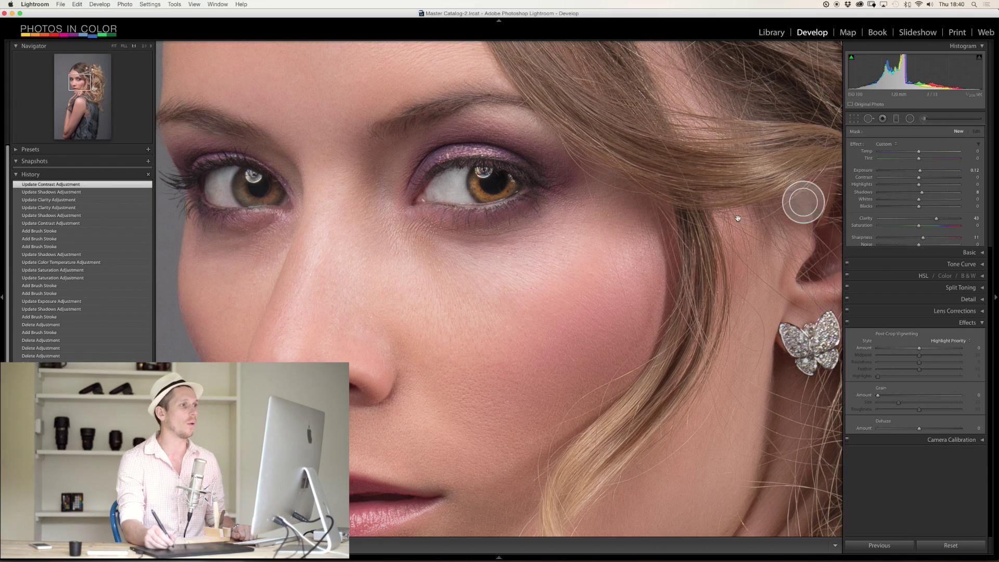
- Zoom out to view the whole retouched portrait with the finished eye adjustments
{"action": "left_click", "coordinate": [518, 262]}
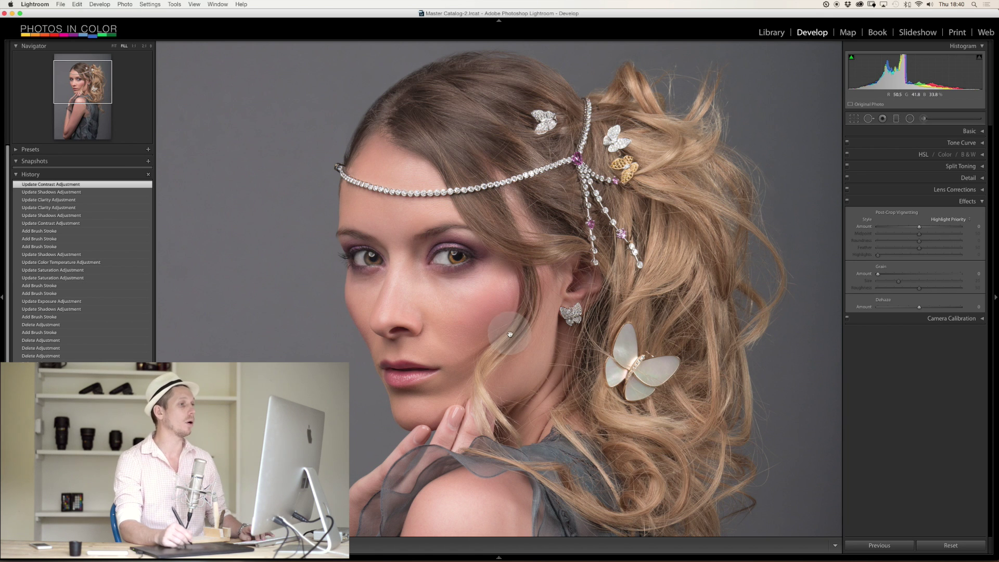
{"action": "key", "text": "super+minus"}
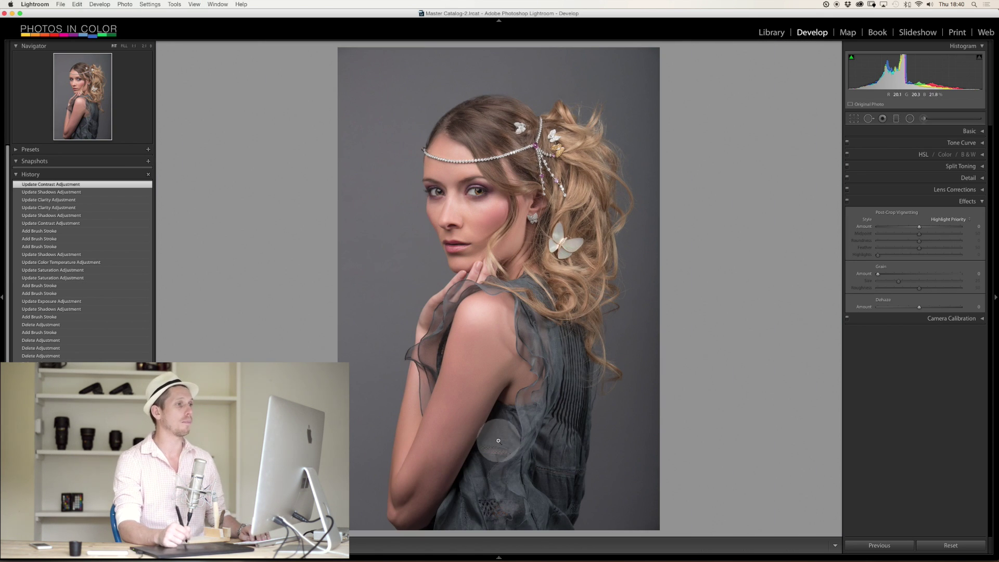